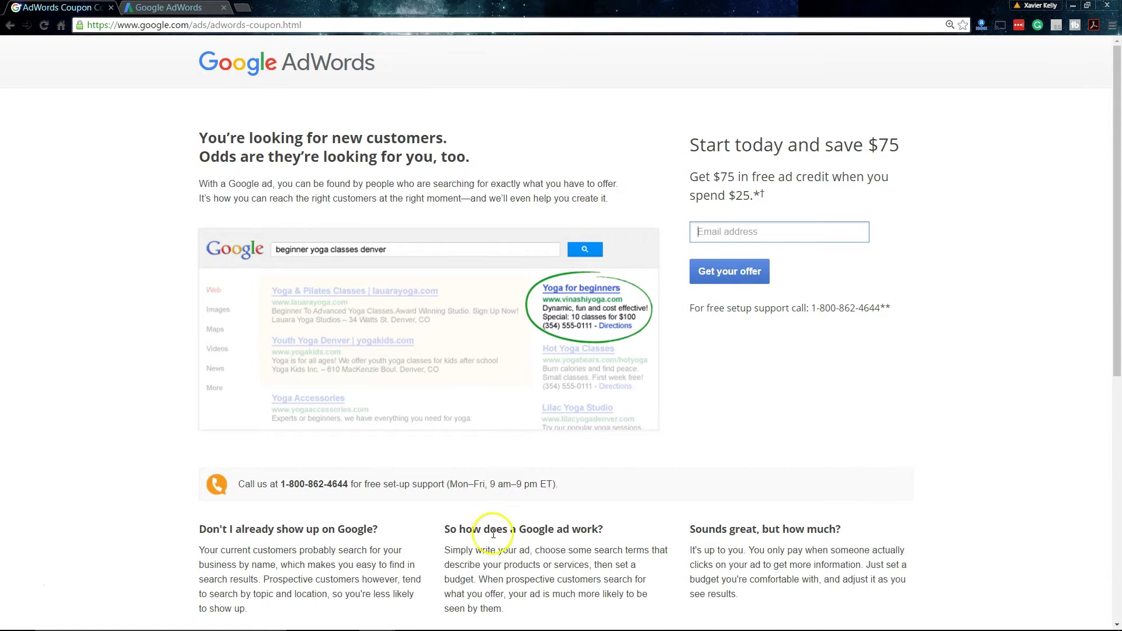
# Submit an email address for the $75 AdWords ad credit offer and reach the verification words
pyautogui.click(801, 230)
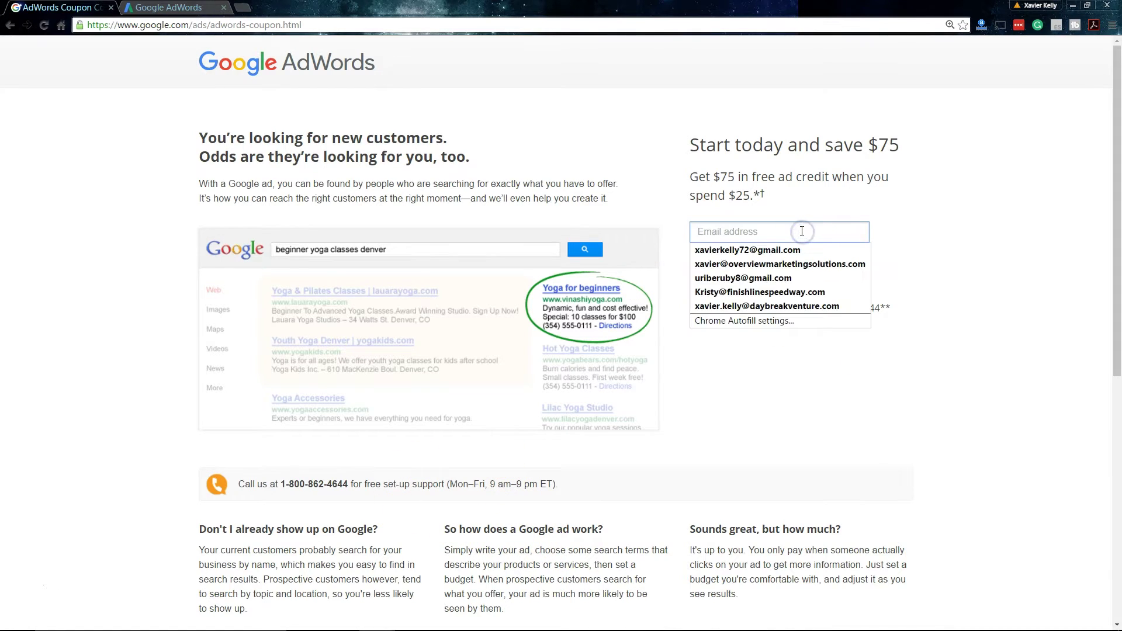
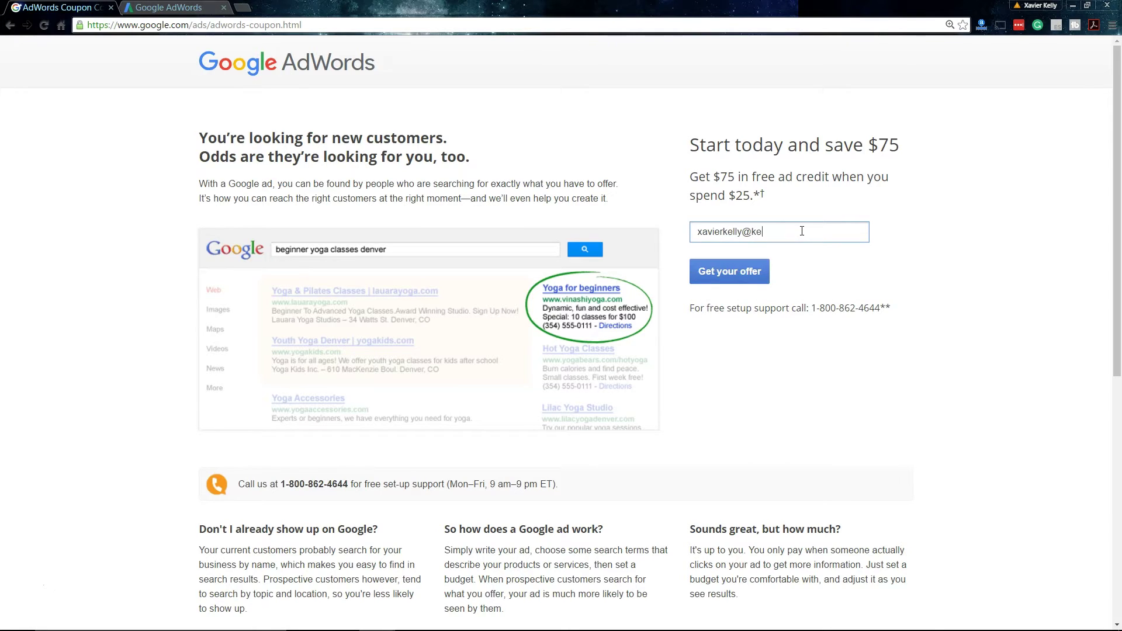
pyautogui.click(743, 271)
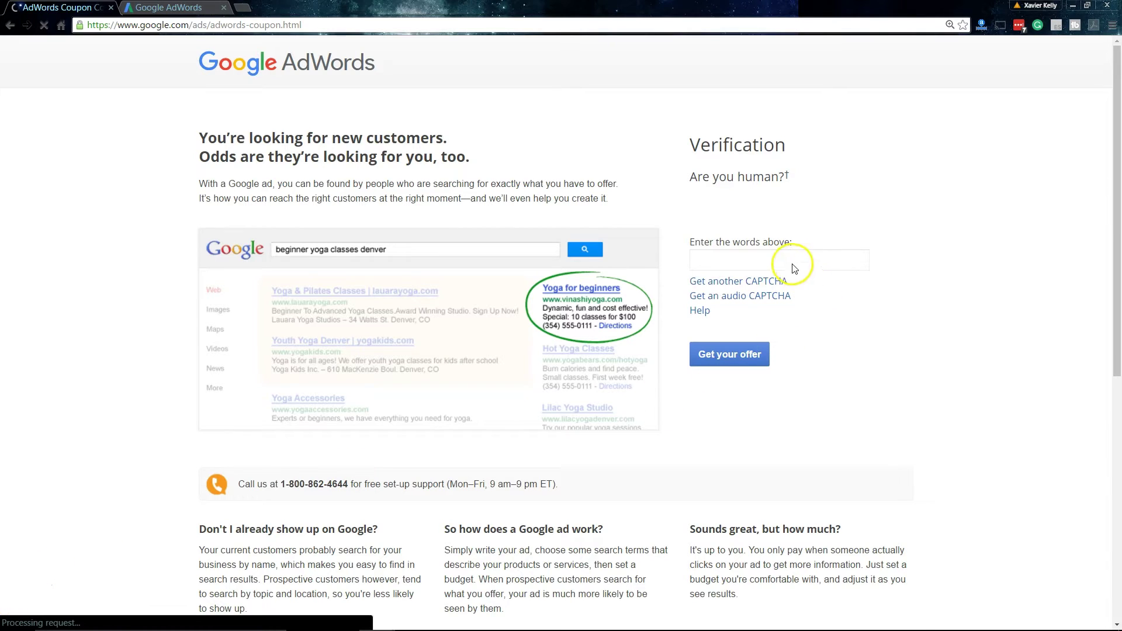
pyautogui.click(765, 258)
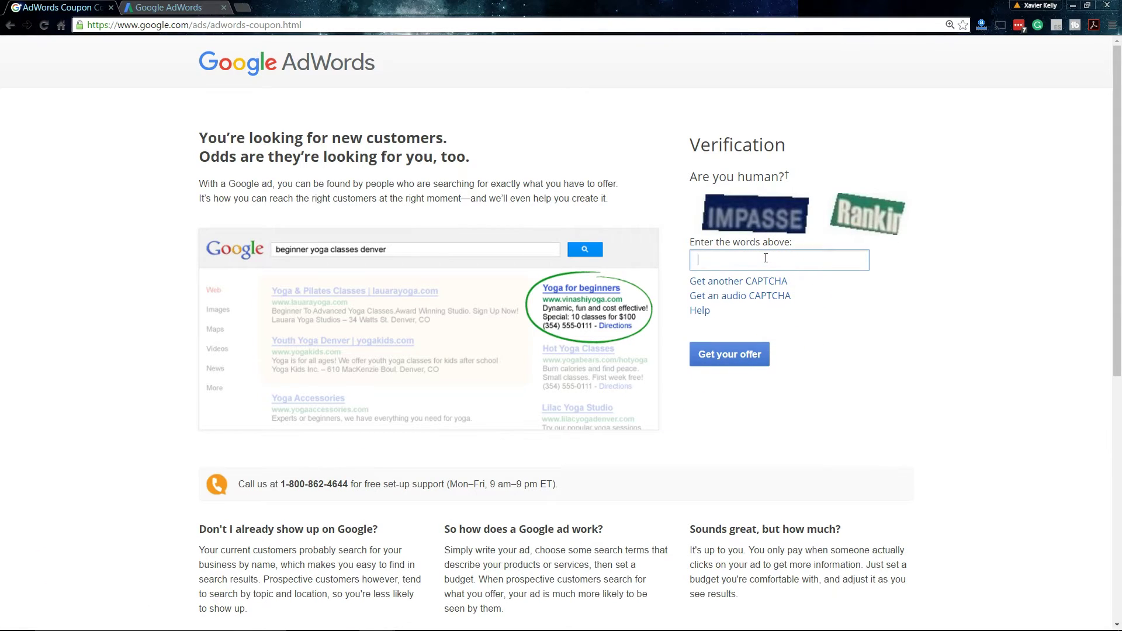
pyautogui.write('im')
pyautogui.write('passe ')
pyautogui.write('rank')
pyautogui.write('in')
# Submit the two-word CAPTCHA answer so the promo code gets emailed
pyautogui.click(743, 359)
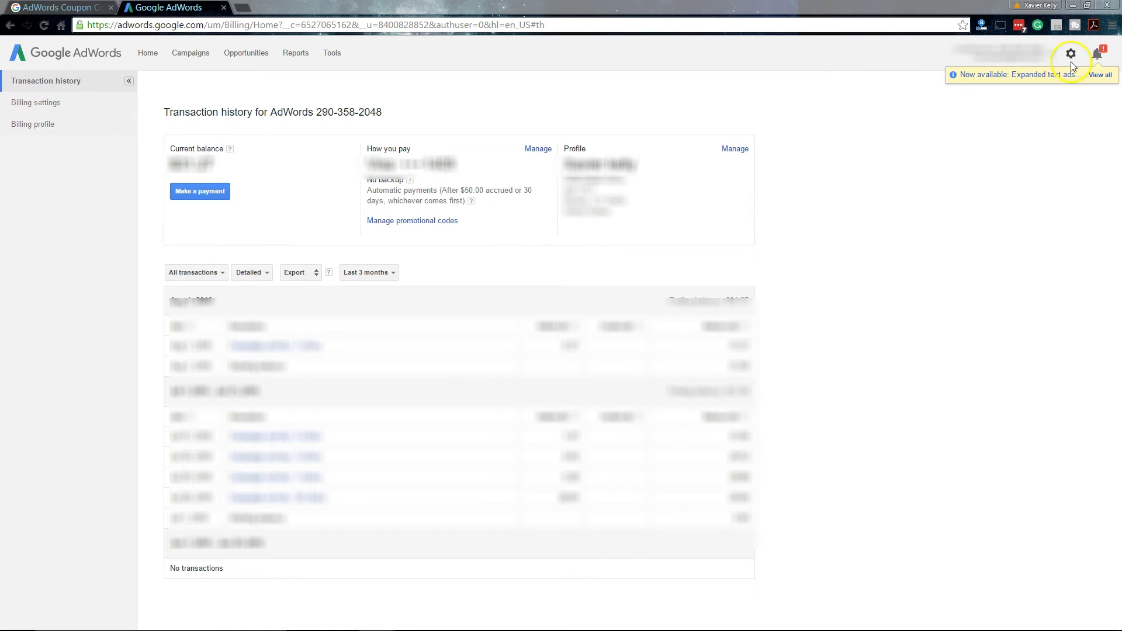
# Go from the billing transaction history to the Promotional Codes page
pyautogui.click(403, 222)
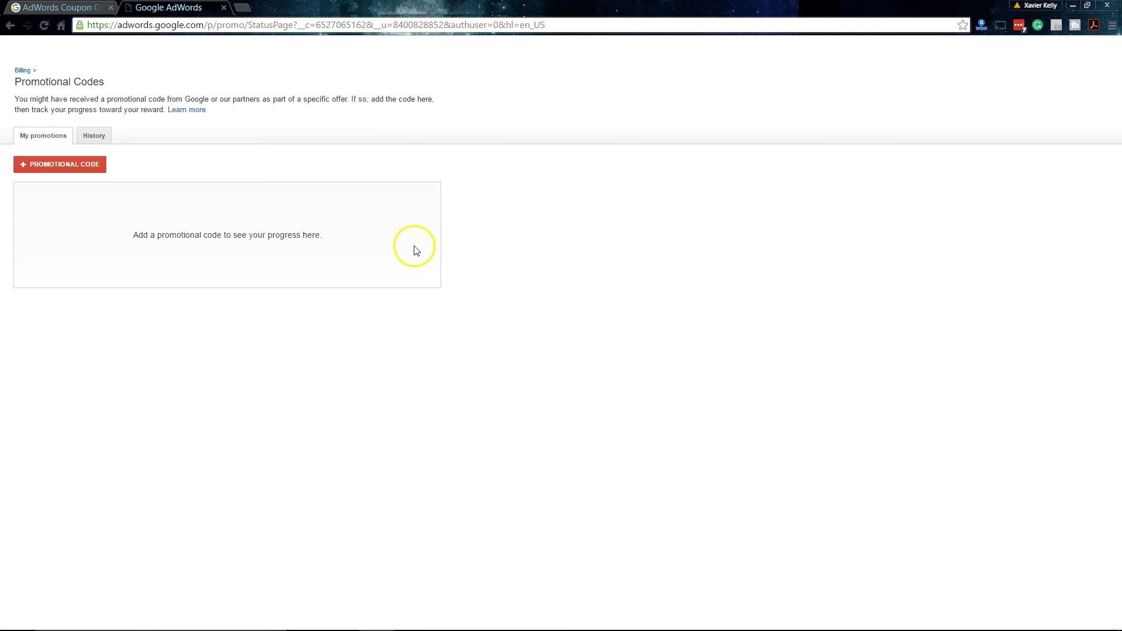
# Start a new promotional code entry and focus its empty code field
pyautogui.click(81, 182)
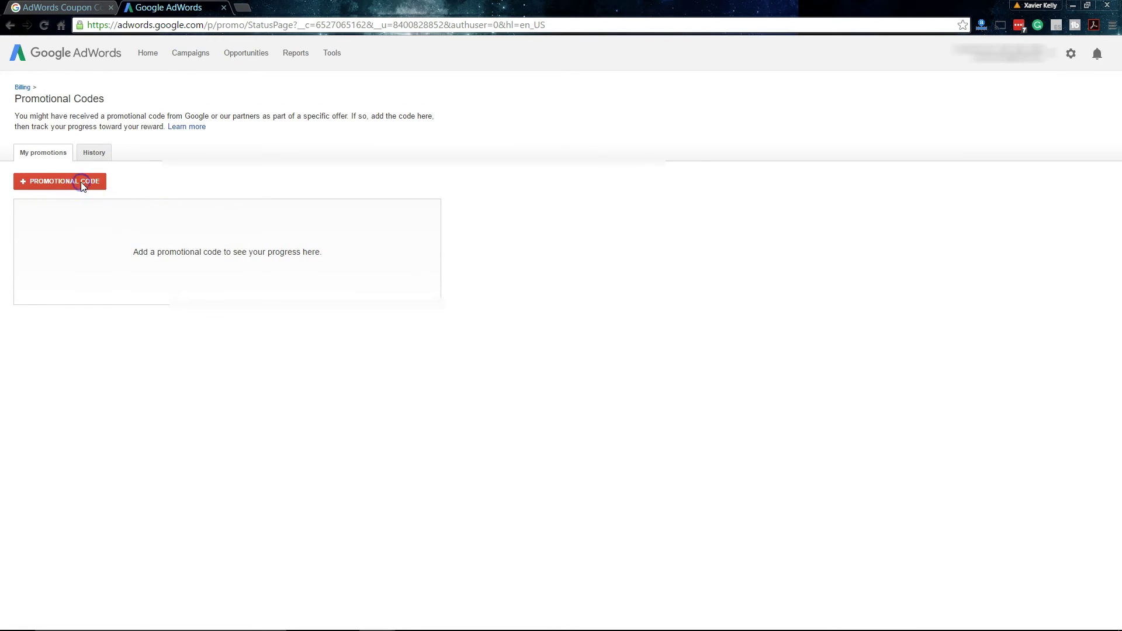
pyautogui.click(101, 226)
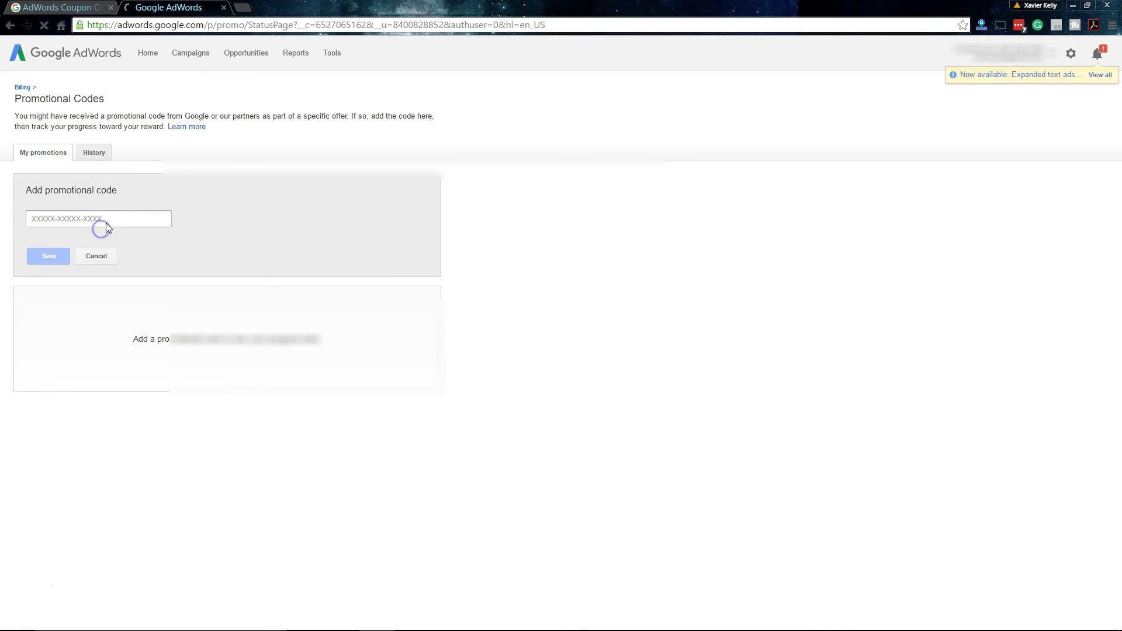
# Paste the emailed code into the promotional code field and save it
pyautogui.rightClick(106, 221)
pyautogui.click(132, 294)
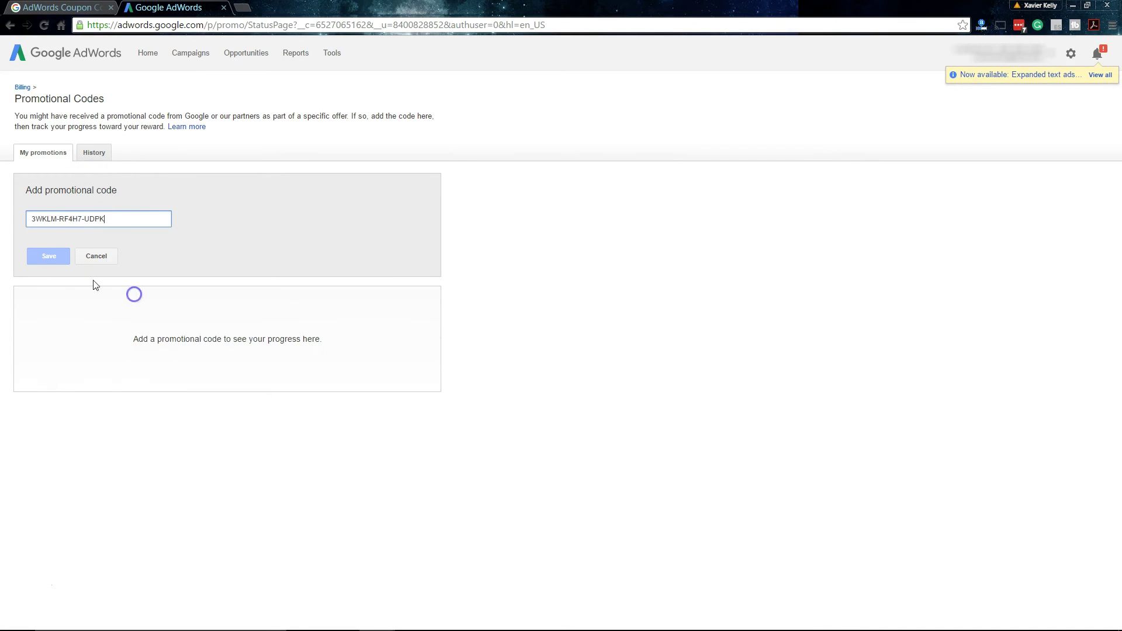
pyautogui.click(176, 222)
pyautogui.click(49, 256)
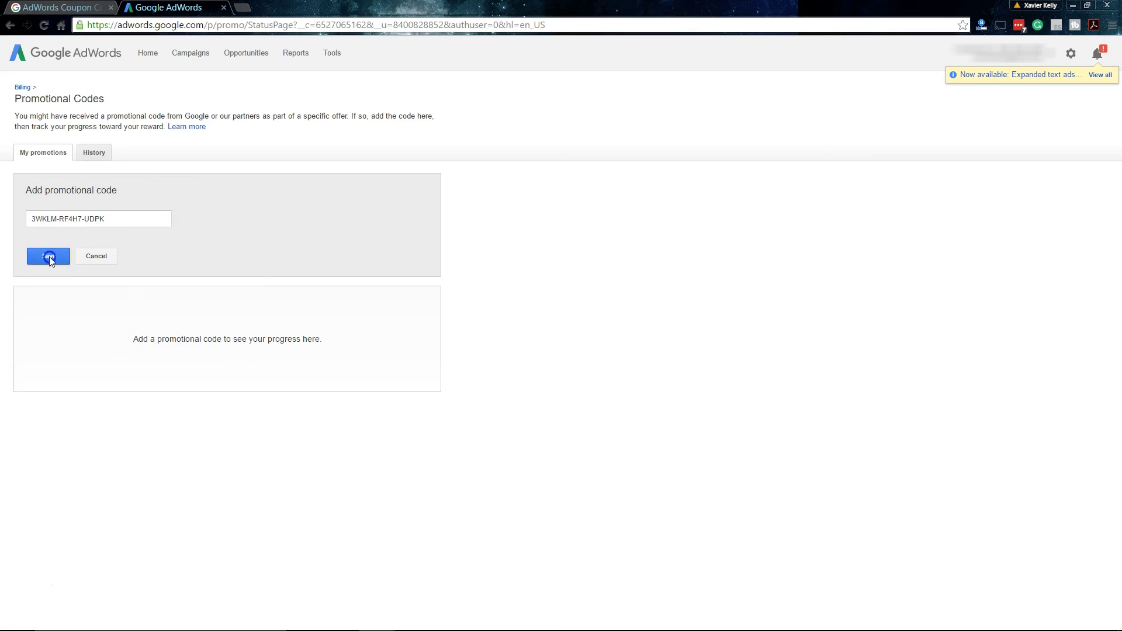